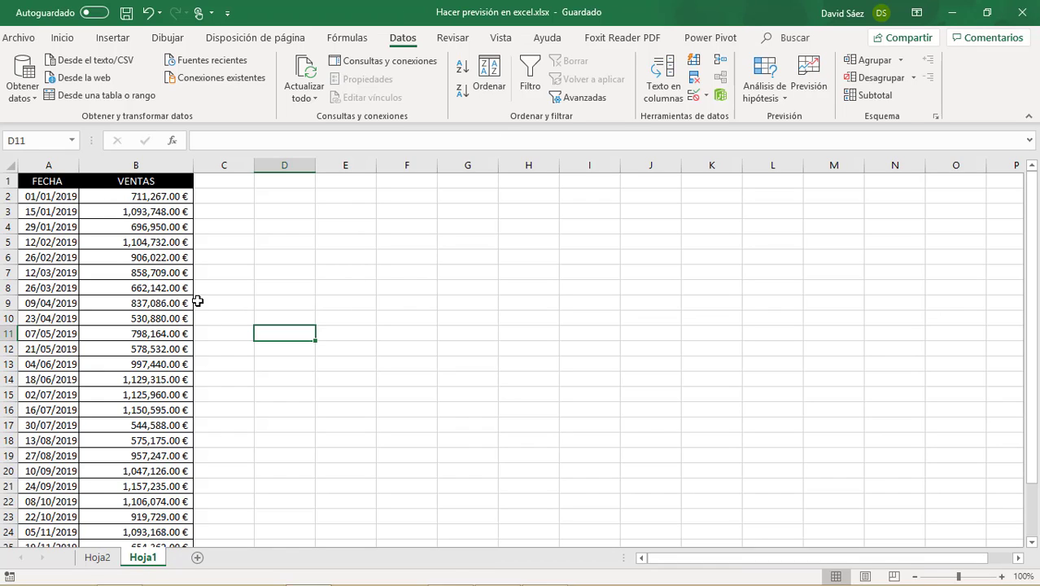
Select the FECHA and VENTAS sales data in A1:B28
scroll(206, 308, "down", 2)
scroll(101, 383, "up", 2)
scroll(82, 358, "down", 4)
scroll(448, 396, "up", 4)
left_click_drag(39, 178, 99, 583)
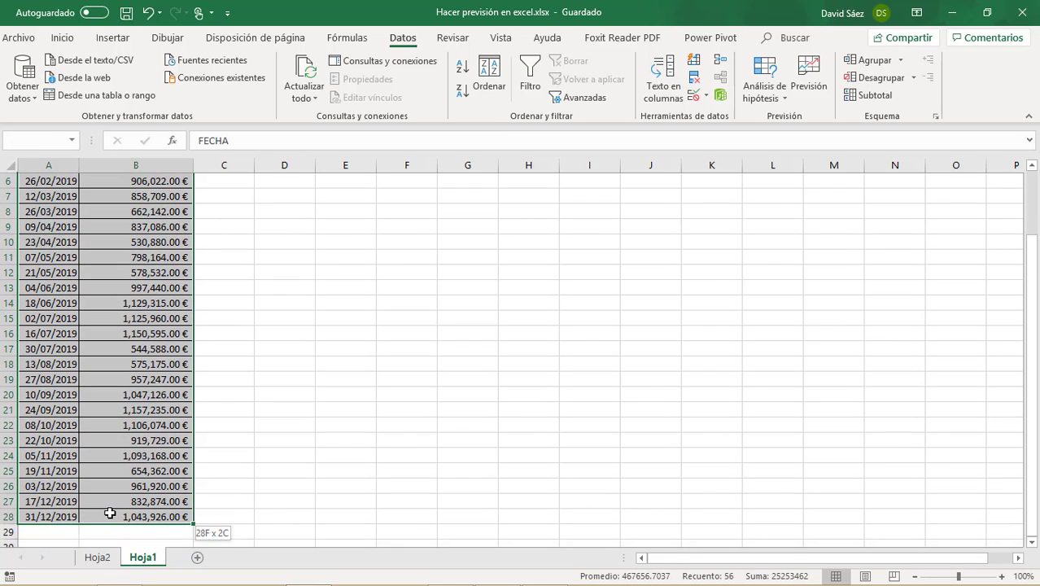
left_click_drag(100, 583, 107, 513)
scroll(229, 357, "up", 2)
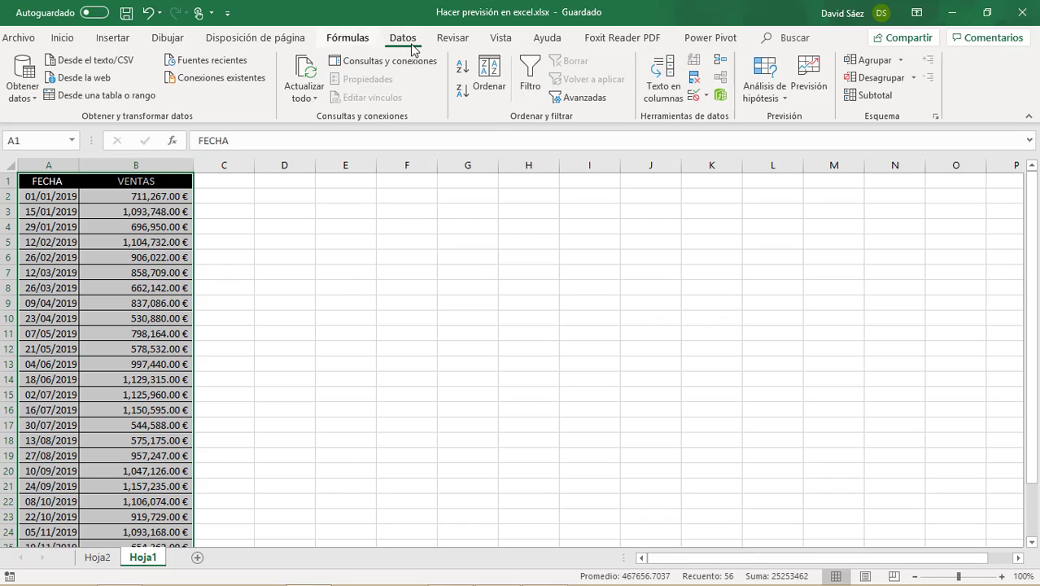
Start Previsión from the Datos tab, try the column chart preview, then return to lines
left_click(812, 84)
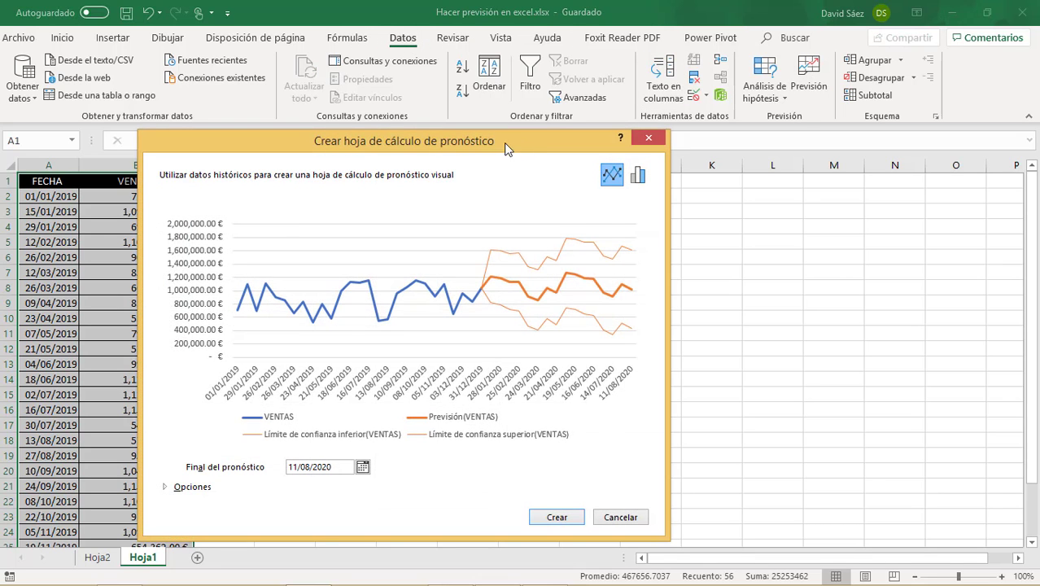
left_click_drag(492, 152, 542, 107)
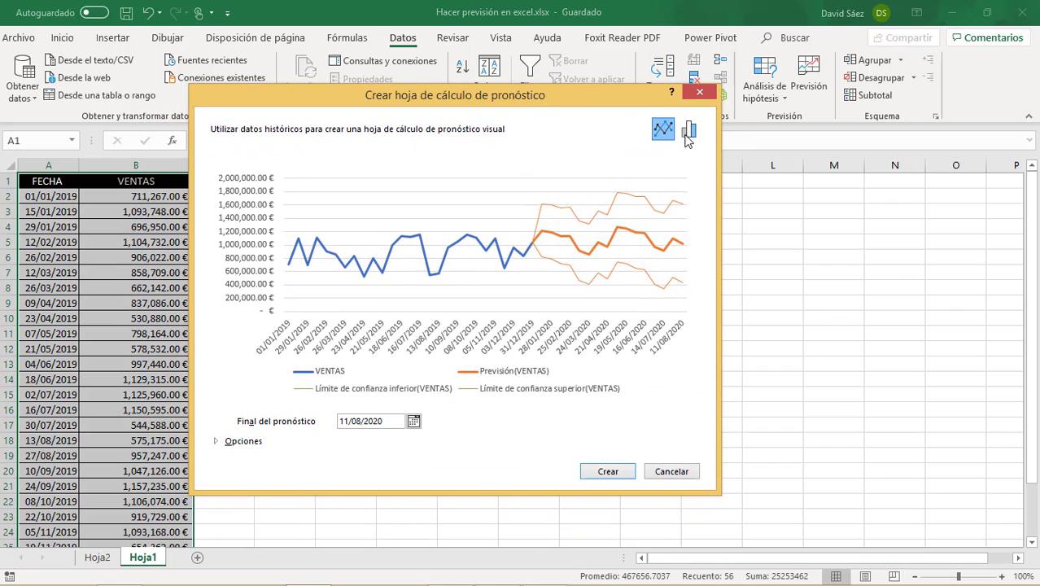
left_click(688, 132)
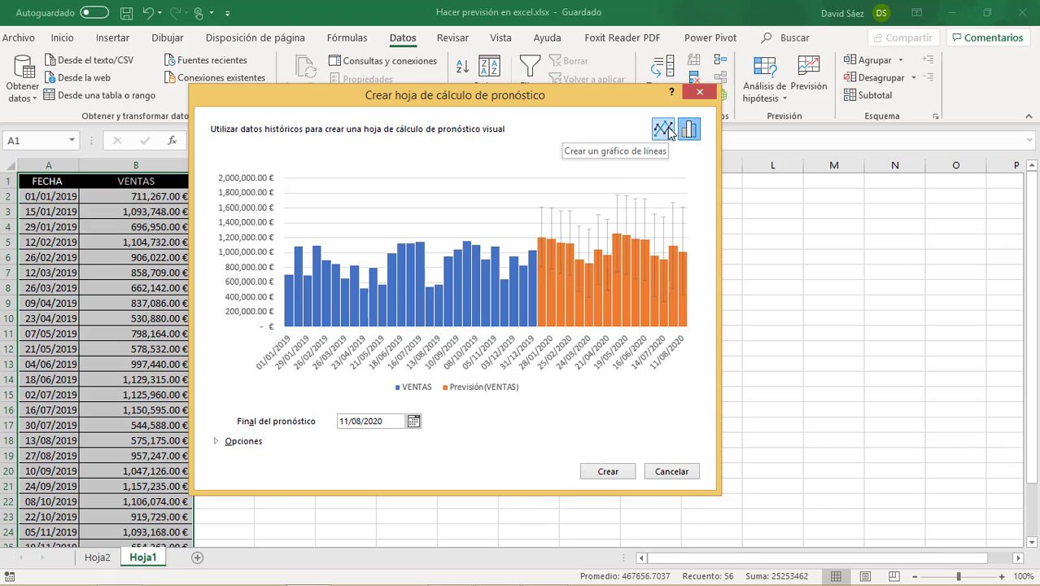
left_click(666, 132)
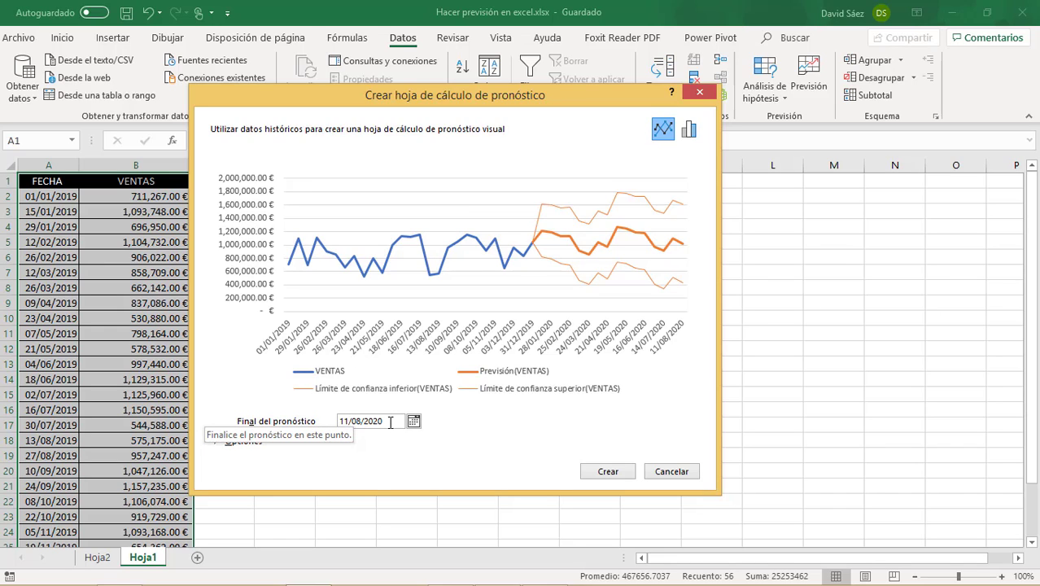
Set Final del pronóstico to 1/07/2020 and expand the Opciones section
left_click(390, 421)
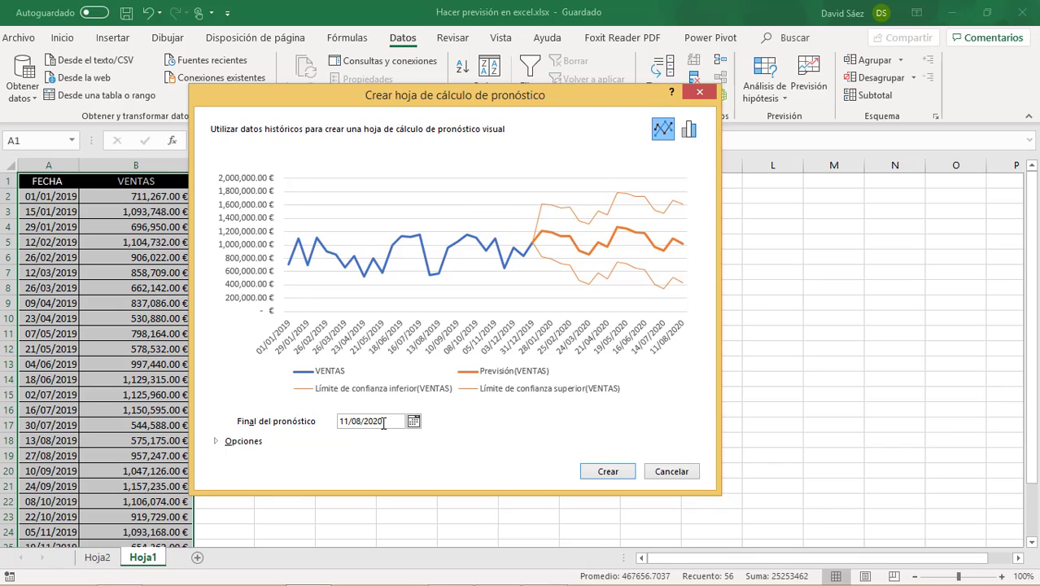
left_click(344, 421)
key("BackSpace")
left_click_drag(347, 420, 358, 421)
type("07")
left_click(393, 422)
left_click(235, 446)
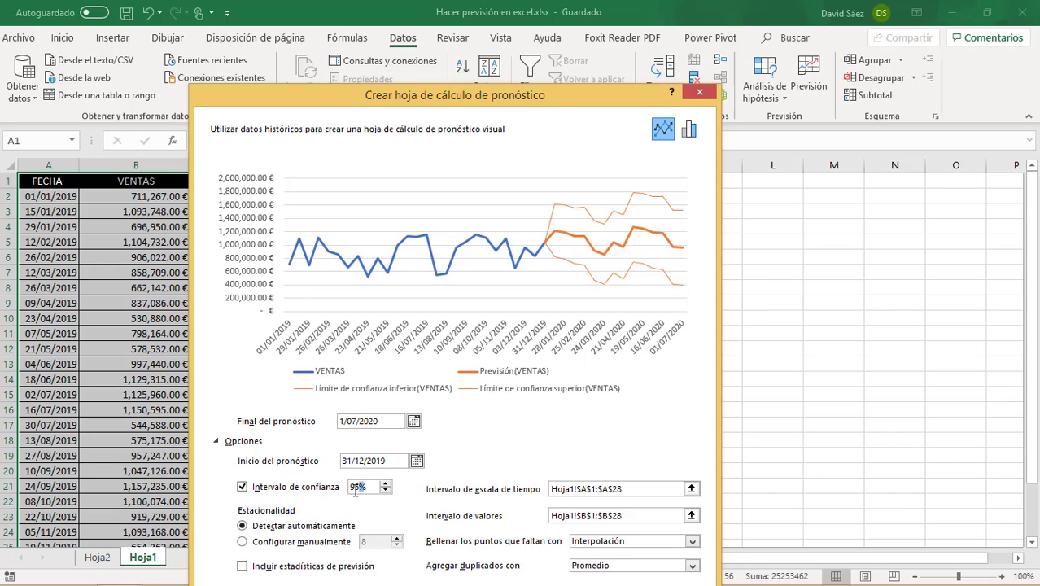
Change Intervalo de confianza from 95% to 50, then to 80%
left_click_drag(371, 486, 348, 488)
type("5")
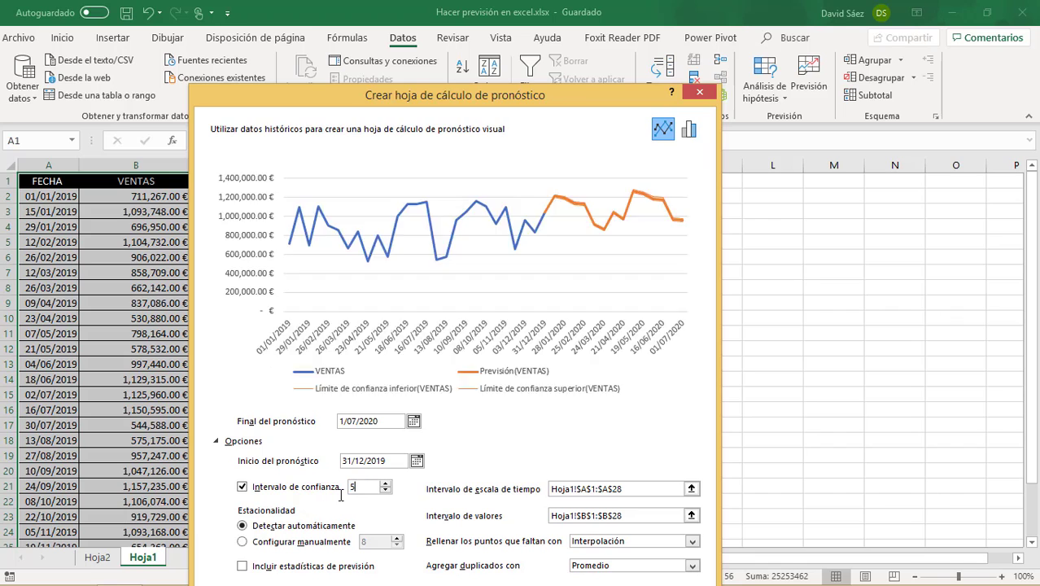
type("0")
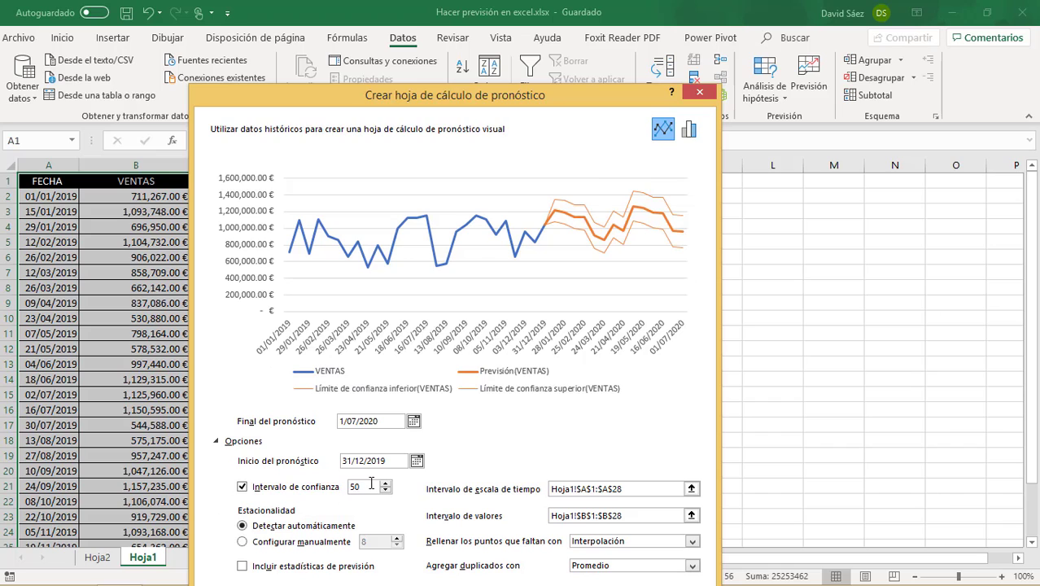
left_click_drag(370, 487, 336, 487)
type("8")
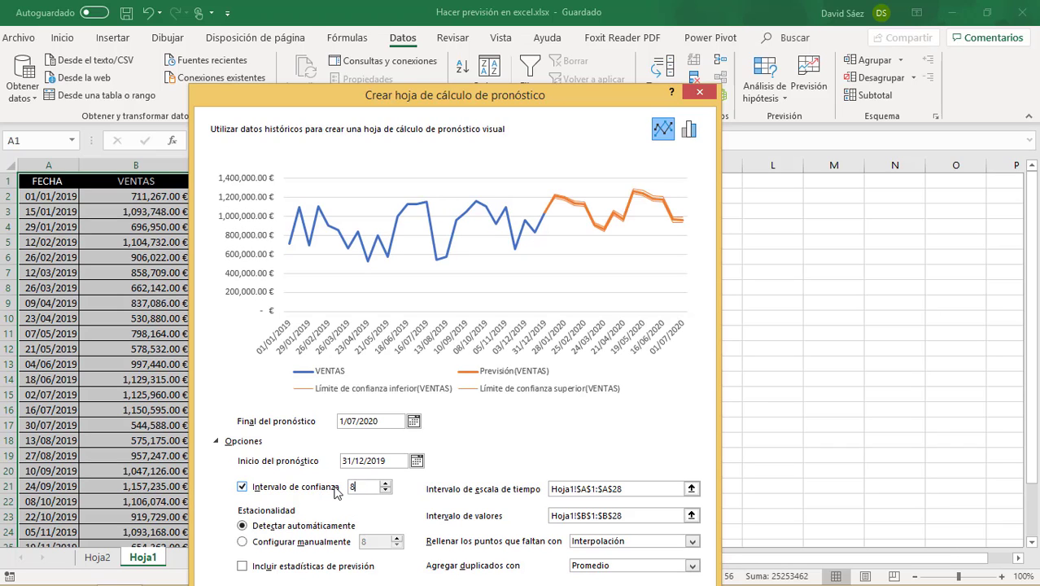
type("0")
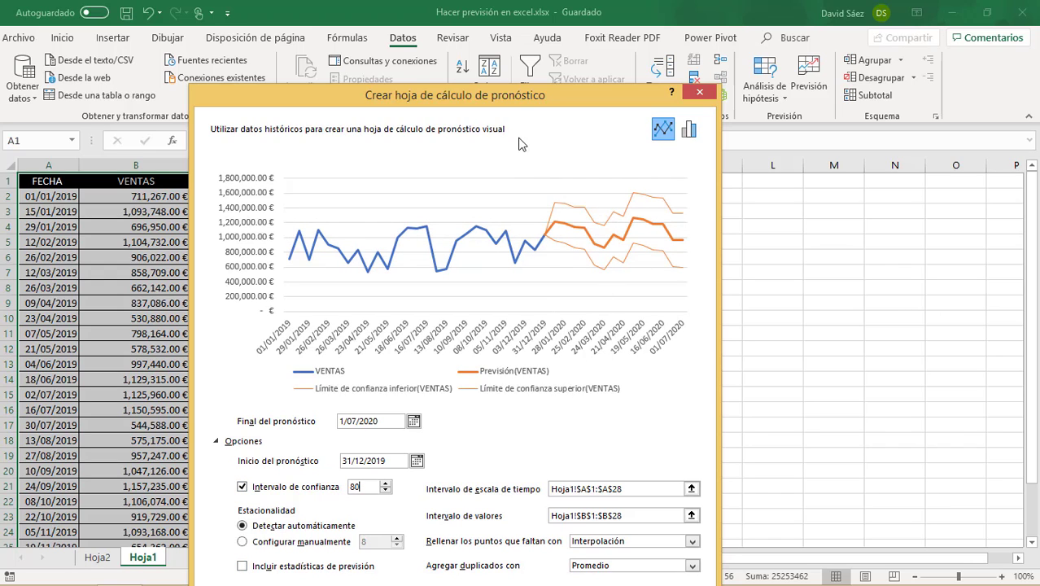
left_click_drag(528, 96, 538, 52)
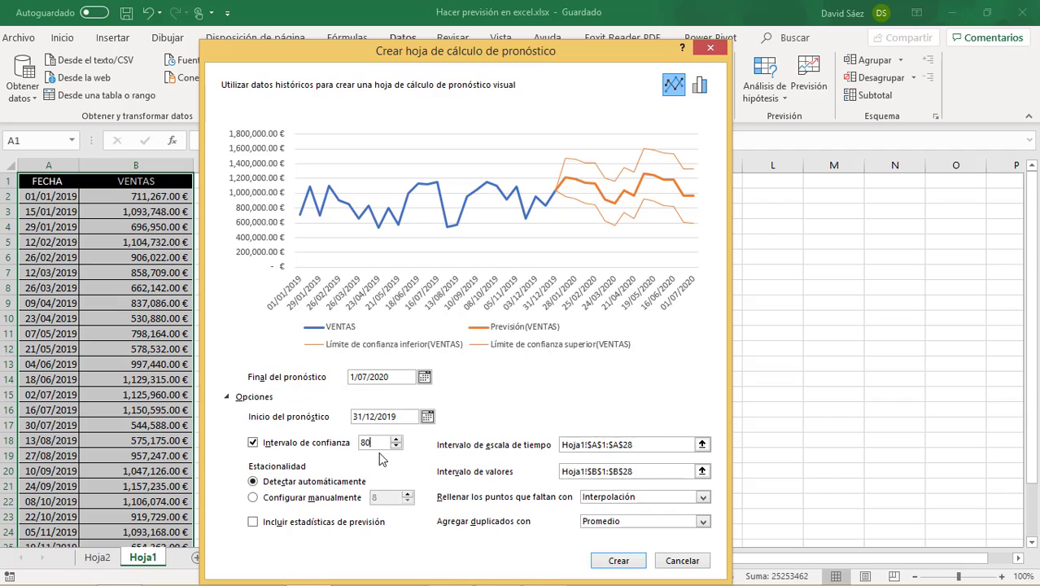
Create the forecast sheet with the Previsión(VENTAS) and confidence-bound columns plus its line chart
left_click(611, 561)
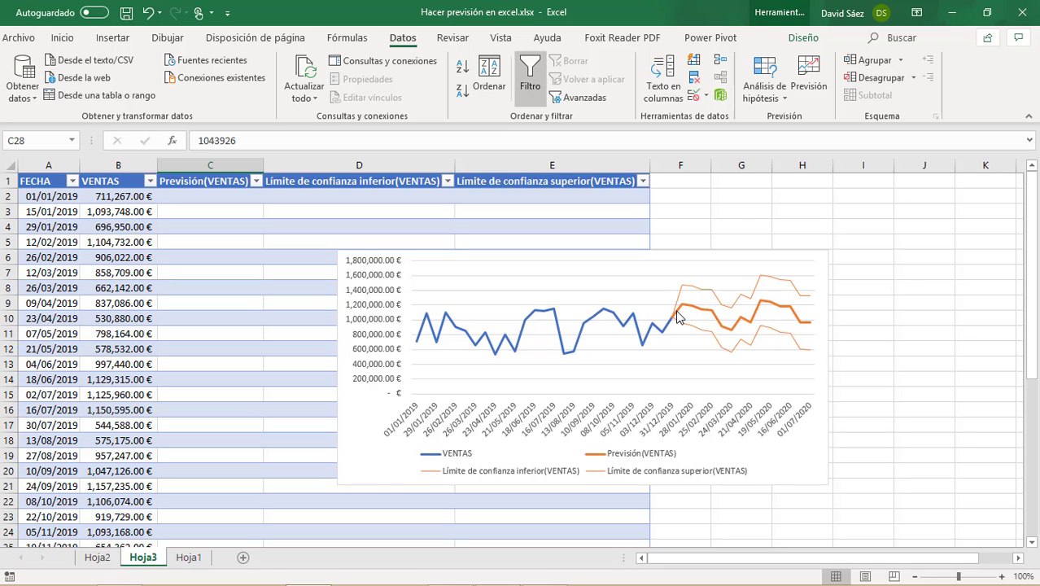
mouse_move(676, 316)
scroll(773, 331, "down", 4)
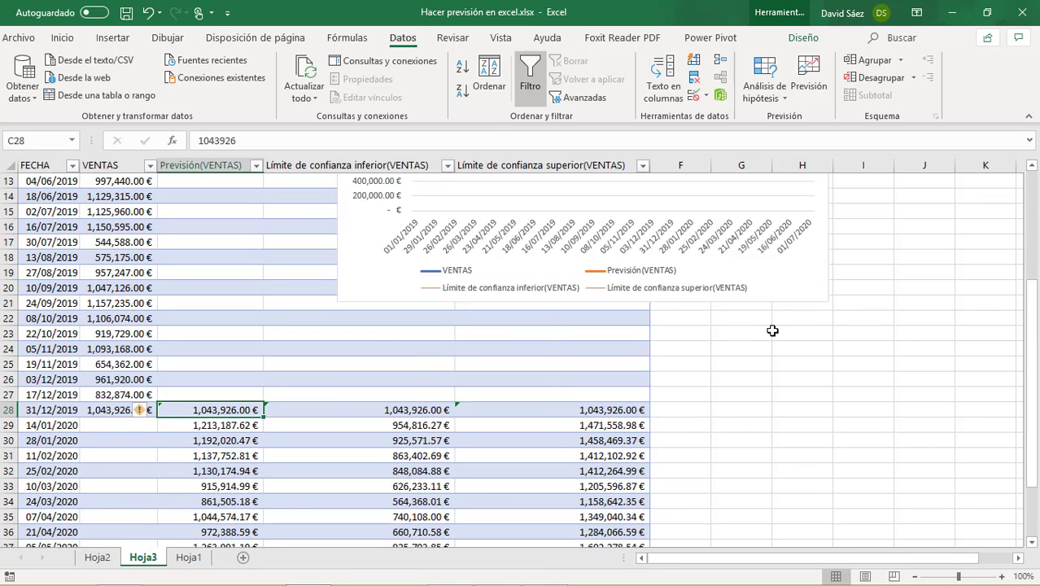
left_click(53, 424)
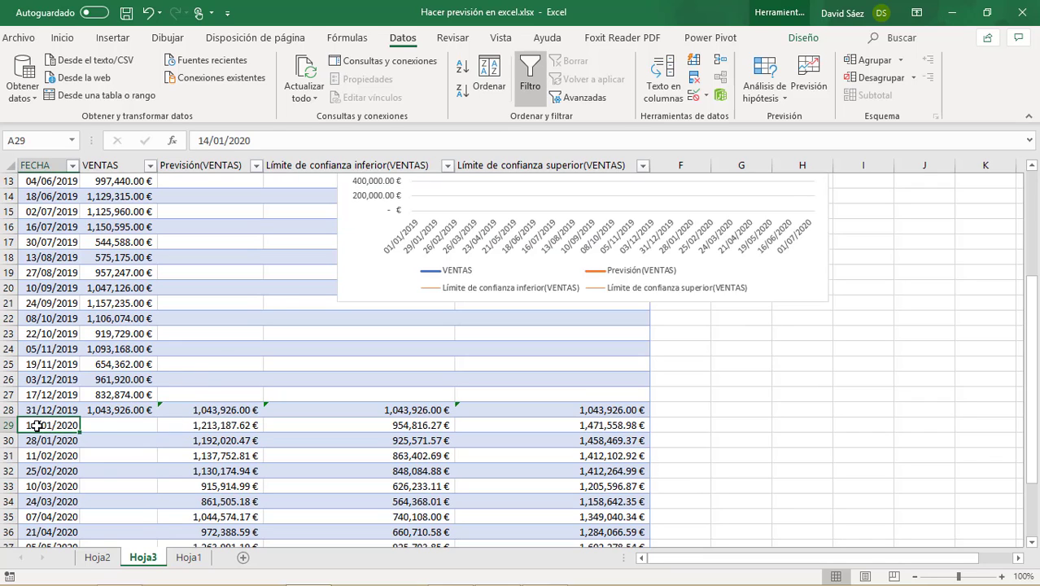
left_click(232, 427)
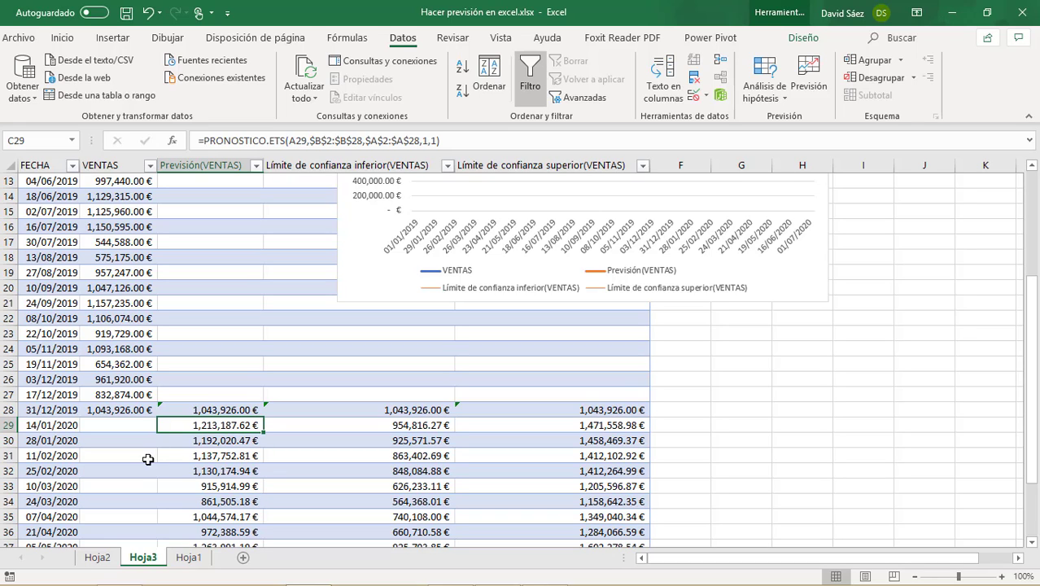
left_click(215, 441)
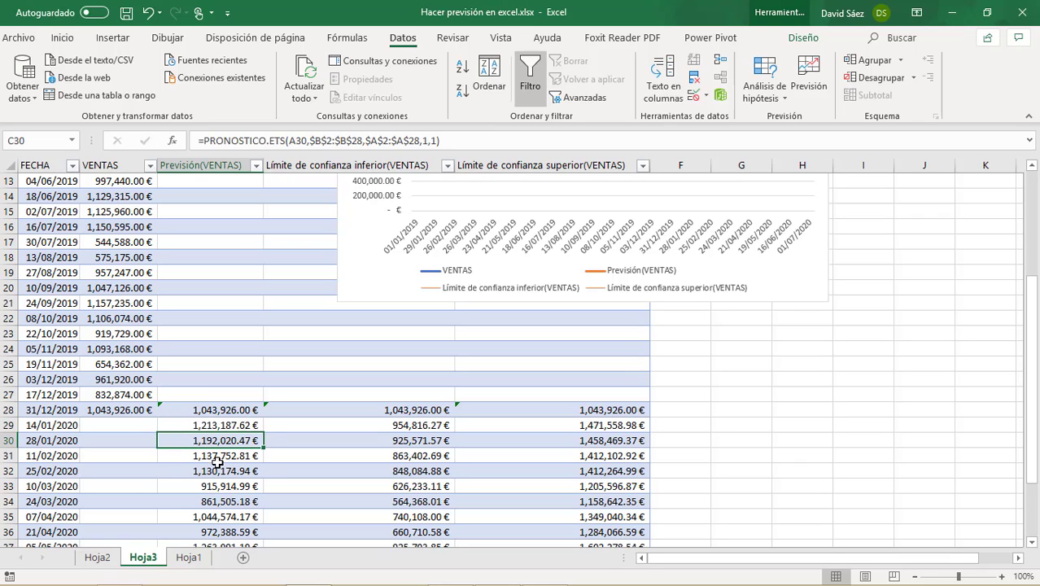
left_click(216, 459)
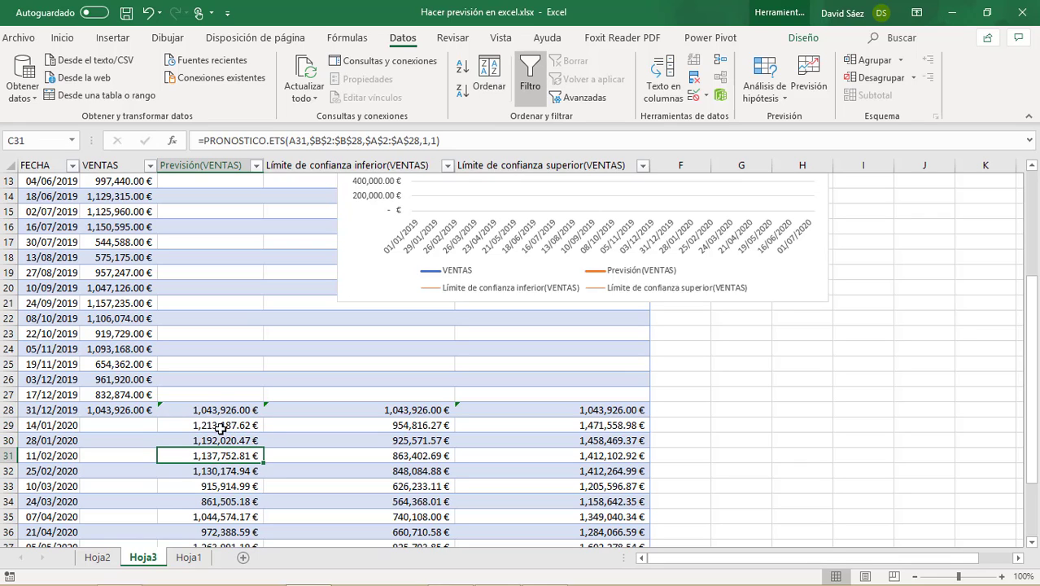
left_click(221, 425)
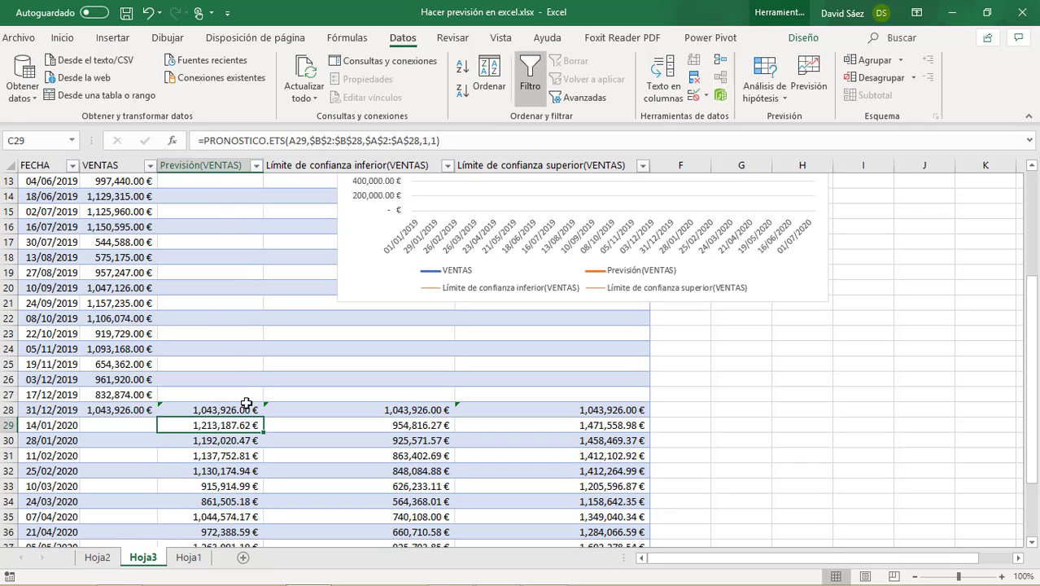
left_click(348, 431)
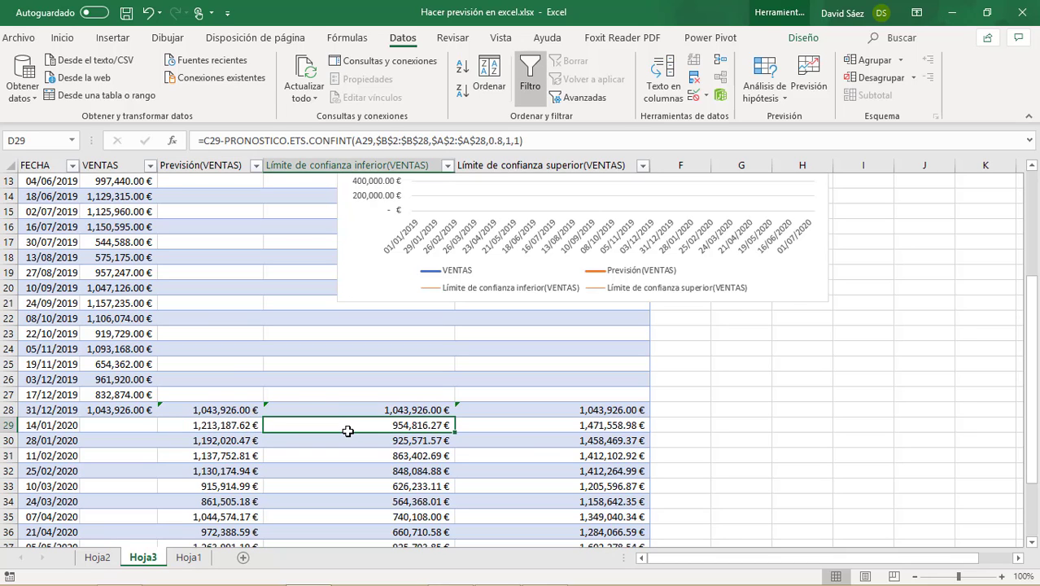
left_click(551, 432)
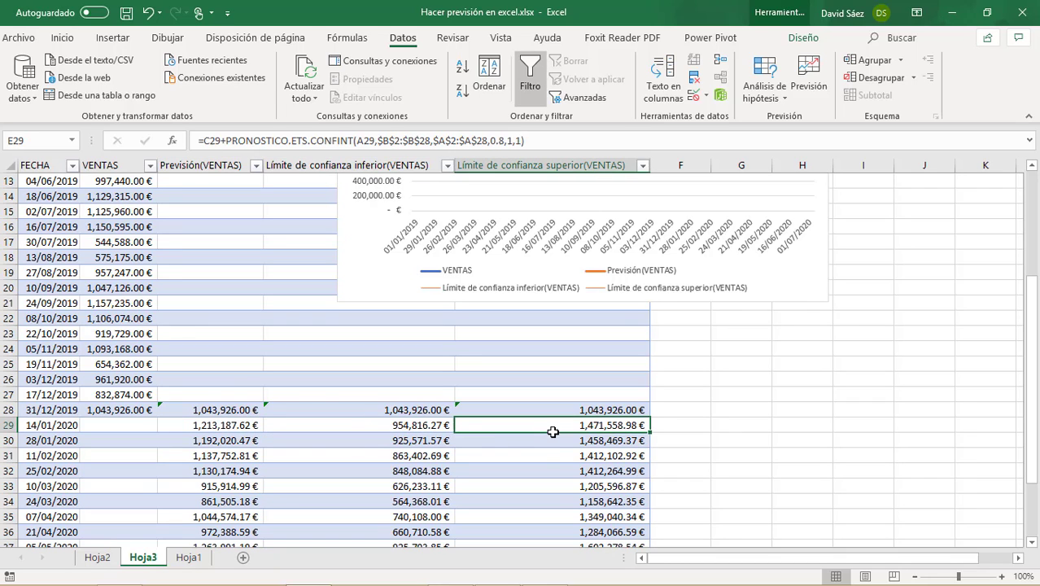
left_click(228, 431)
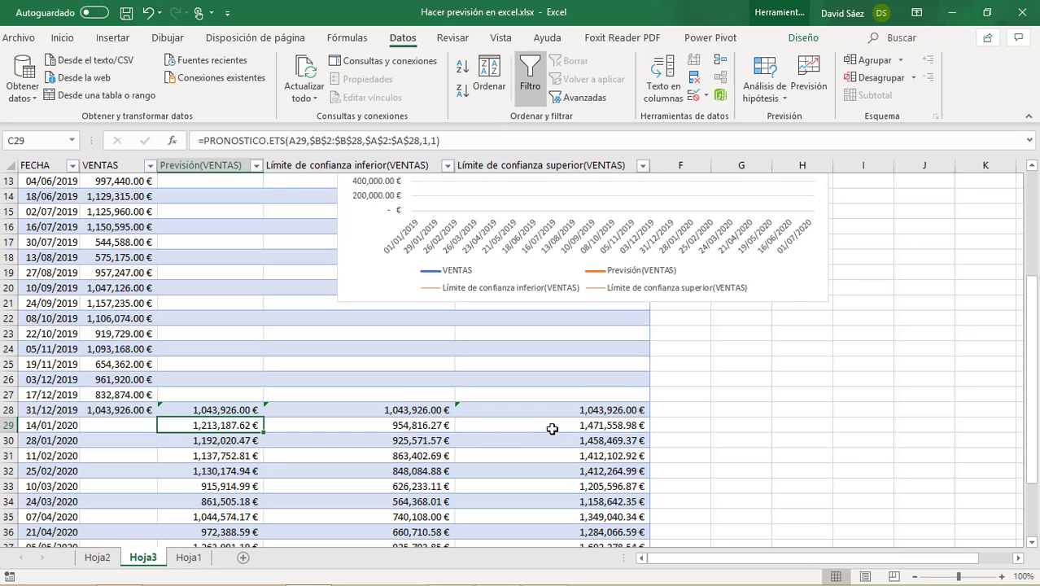
scroll(552, 429, "down", 3)
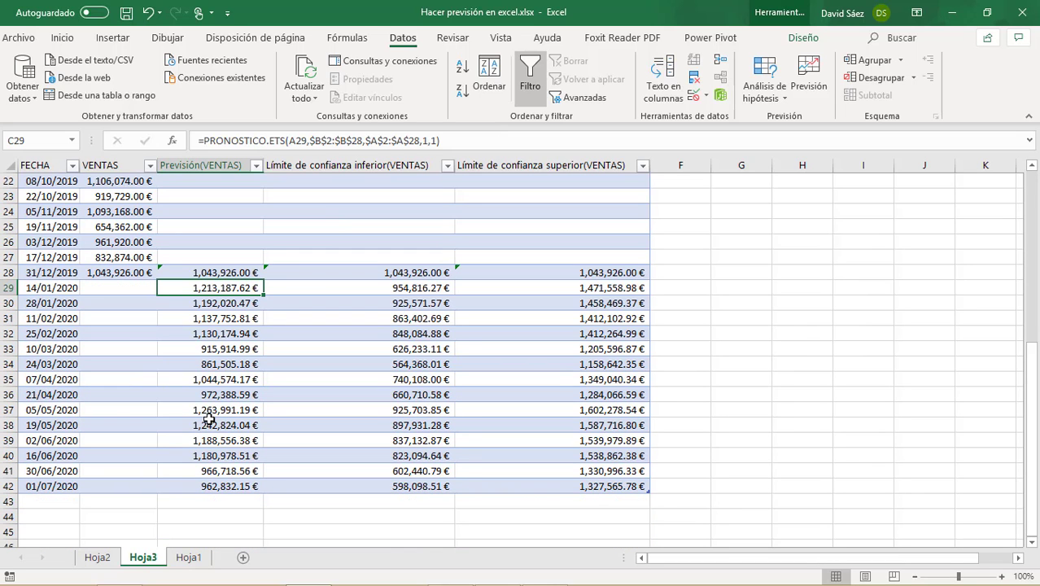
scroll(274, 419, "up", 5)
scroll(309, 328, "up", 2)
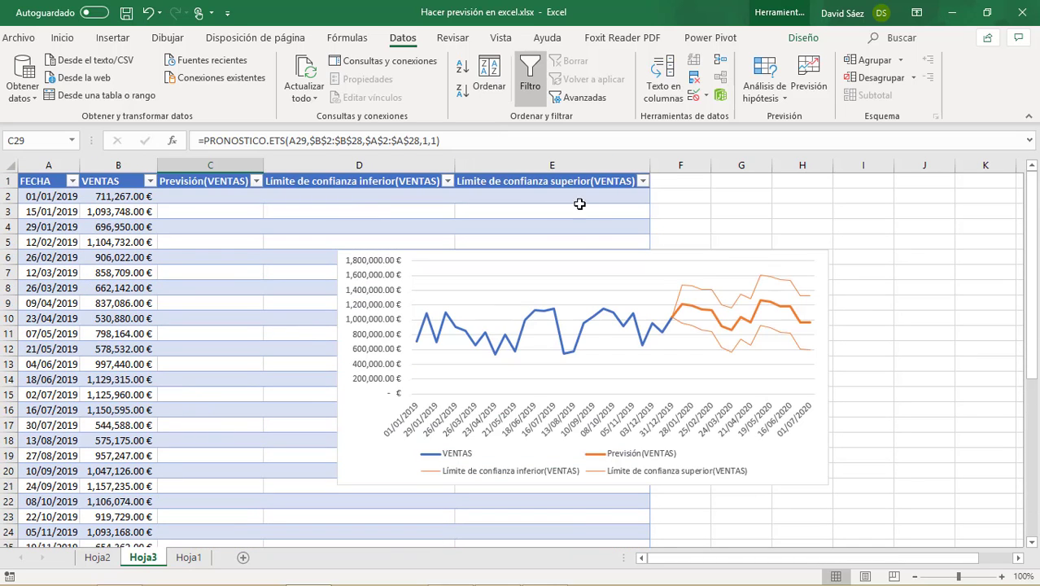
scroll(366, 479, "down", 5)
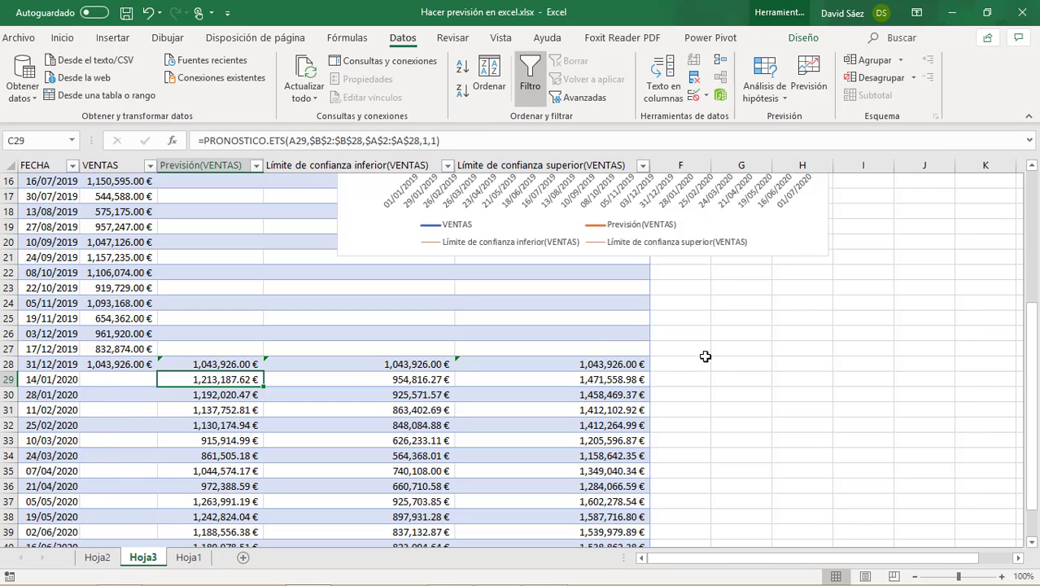
scroll(703, 356, "up", 4)
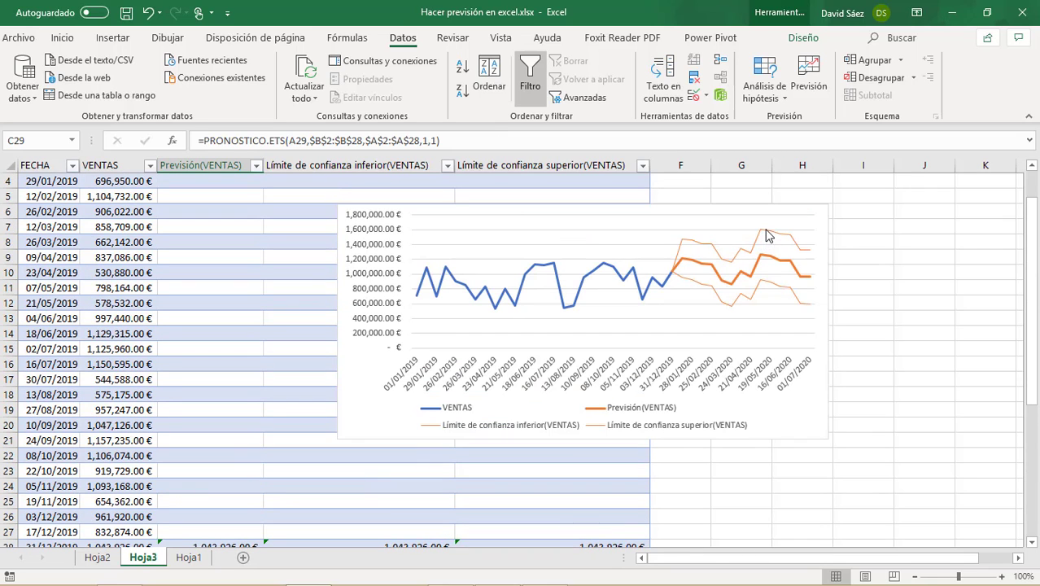
mouse_move(766, 235)
scroll(322, 309, "down", 3)
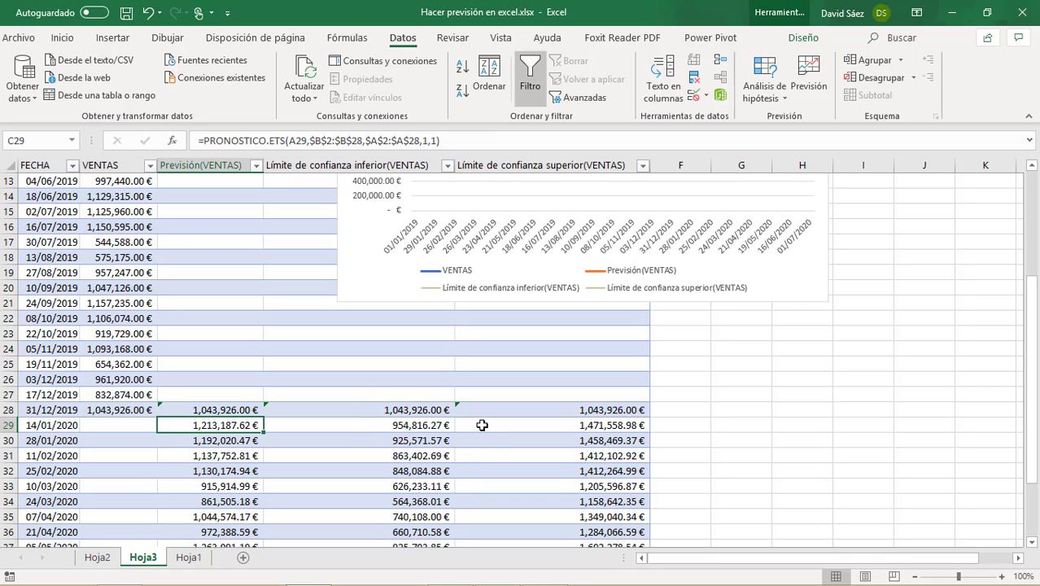
scroll(134, 409, "up", 2)
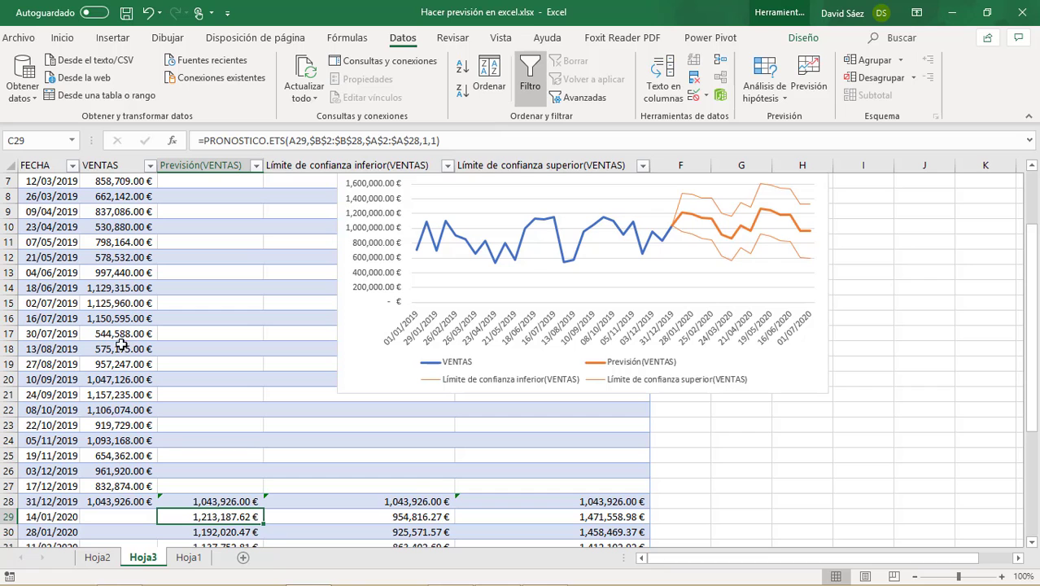
scroll(138, 379, "down", 5)
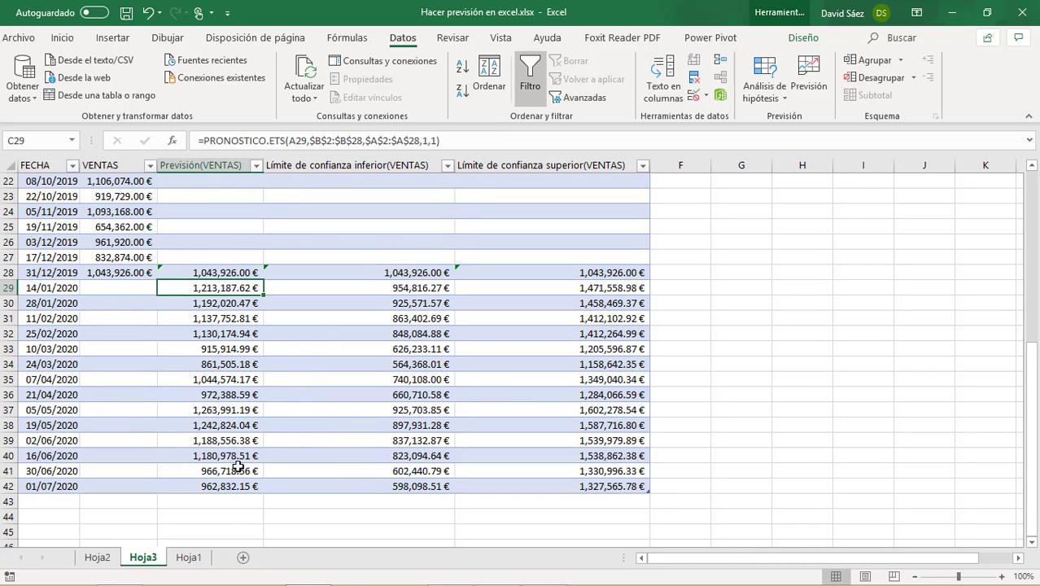
Scroll through Hoja3 to review the forecast chart and Previsión rows
scroll(238, 466, "up", 3)
scroll(238, 466, "up", 2)
scroll(122, 231, "up", 2)
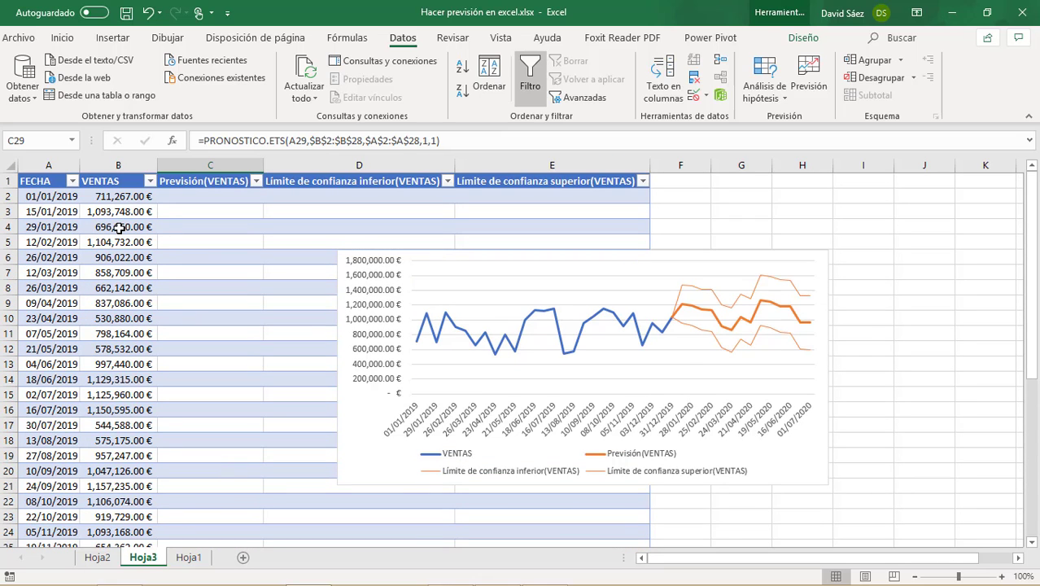
scroll(232, 378, "down", 3)
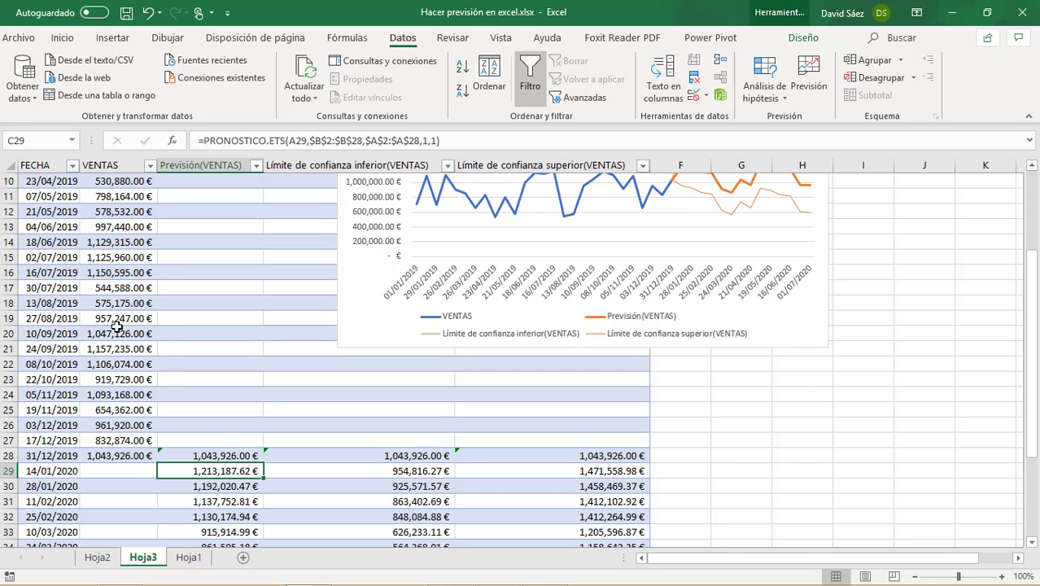
scroll(284, 502, "up", 2)
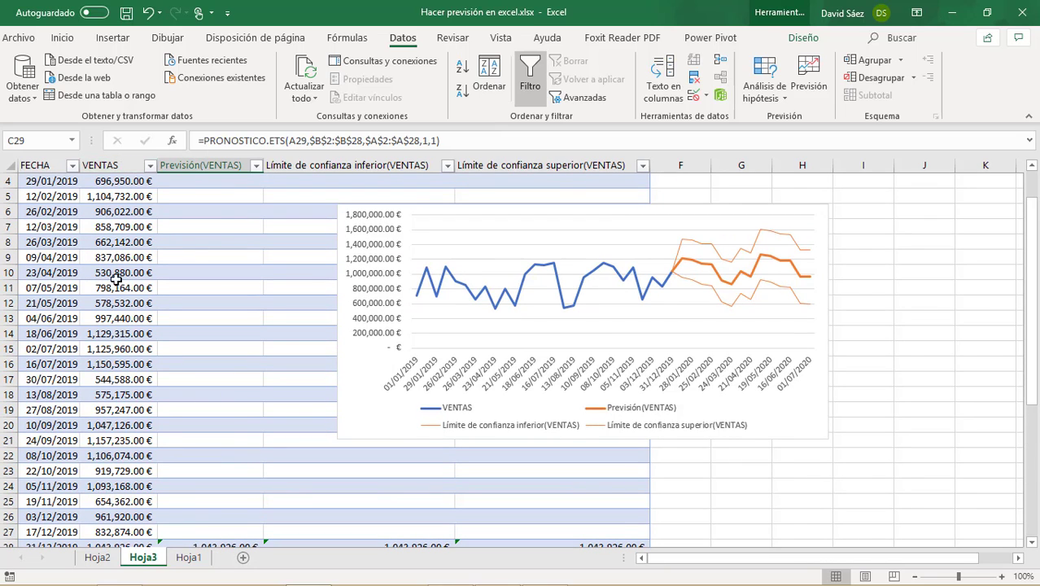
scroll(132, 363, "down", 5)
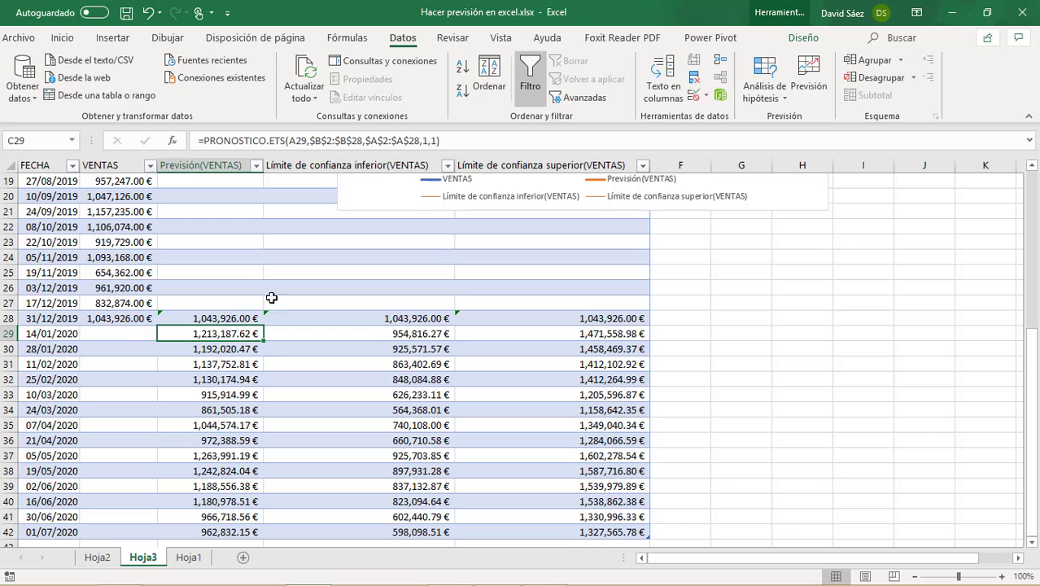
scroll(671, 346, "up", 3)
scroll(578, 358, "up", 2)
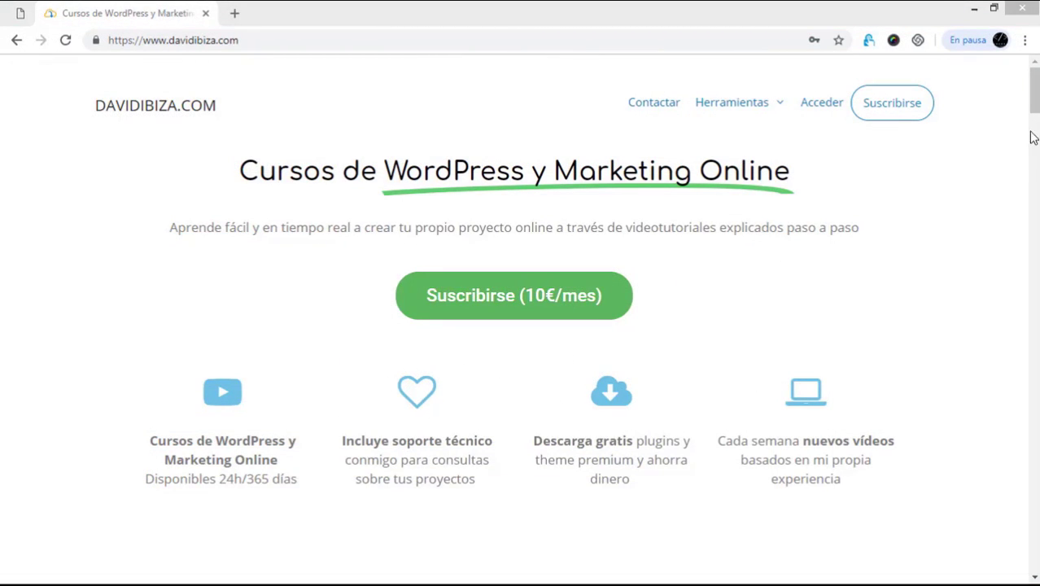
left_click_drag(1033, 89, 1033, 142)
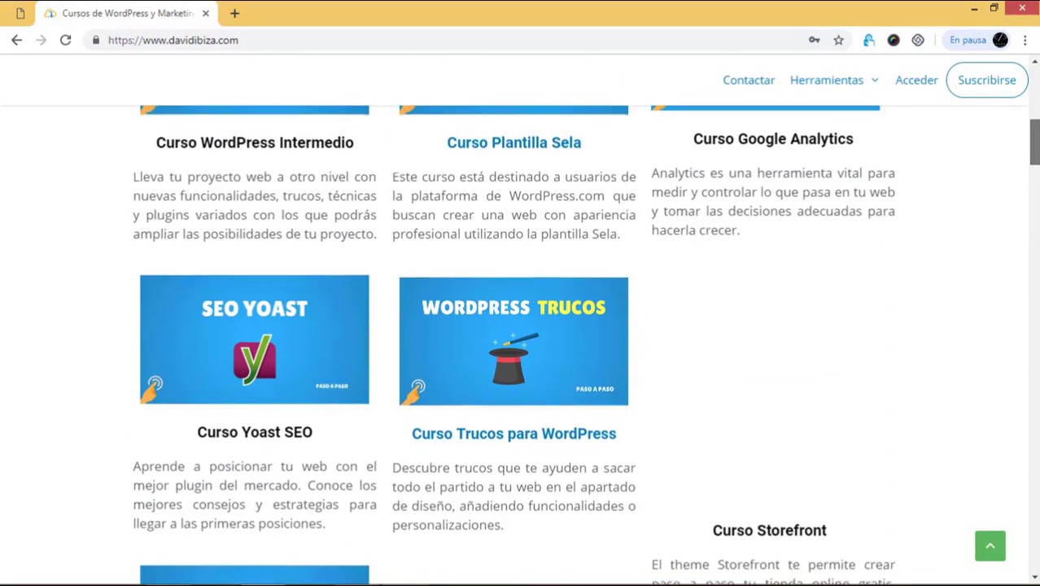
scroll(795, 383, "down", 3)
scroll(795, 383, "down", 3)
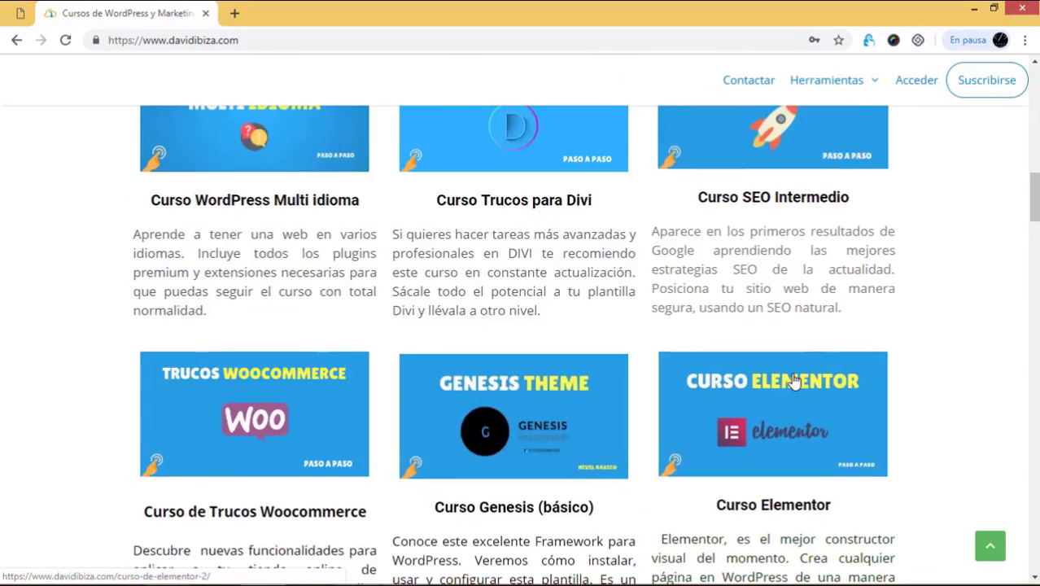
scroll(794, 383, "up", 3)
scroll(795, 382, "up", 3)
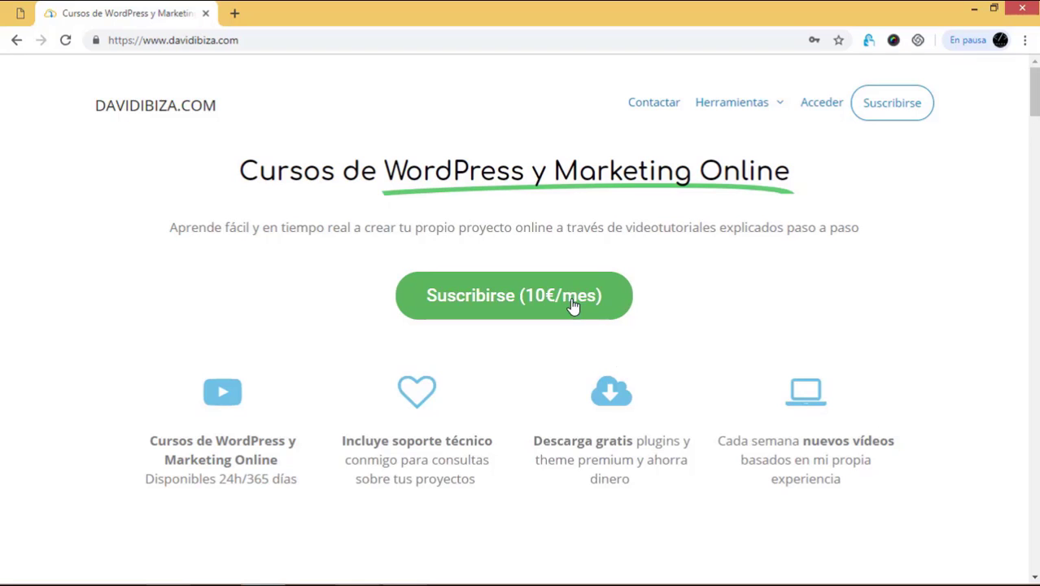
scroll(536, 400, "down", 3)
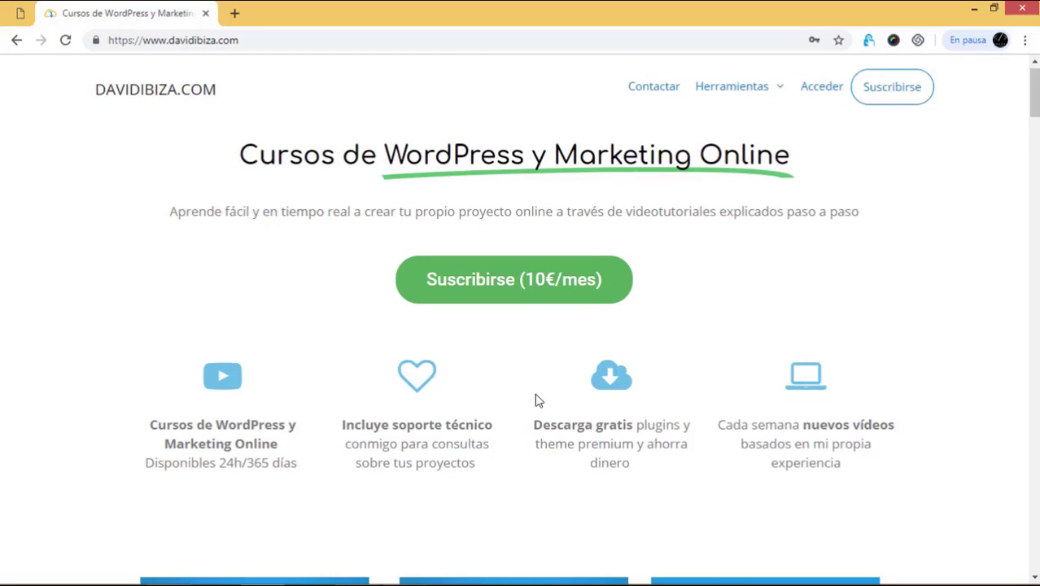
scroll(285, 364, "down", 3)
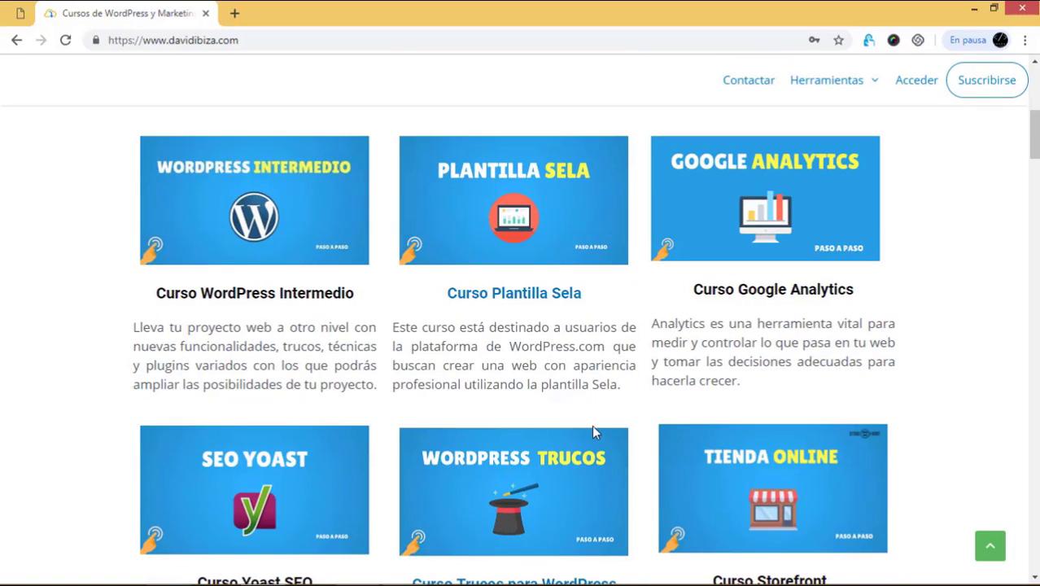
scroll(596, 431, "down", 3)
scroll(595, 434, "down", 2)
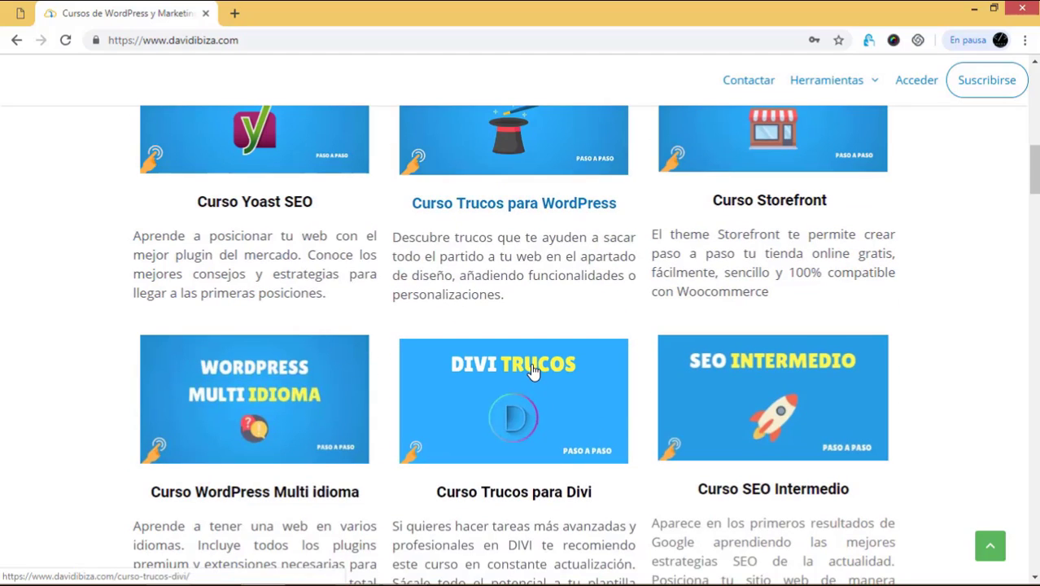
scroll(534, 371, "up", 10)
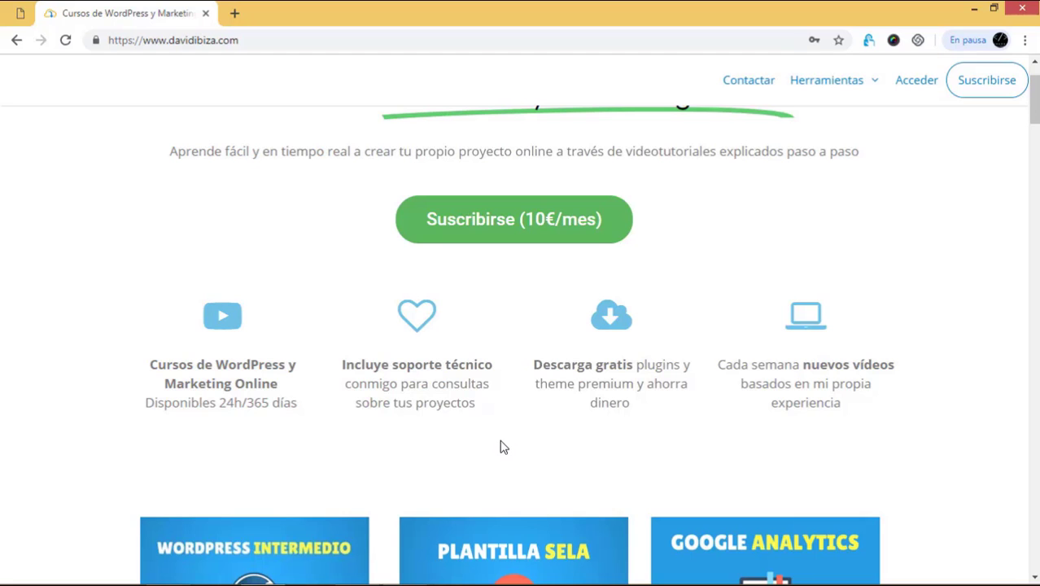
scroll(500, 447, "down", 3)
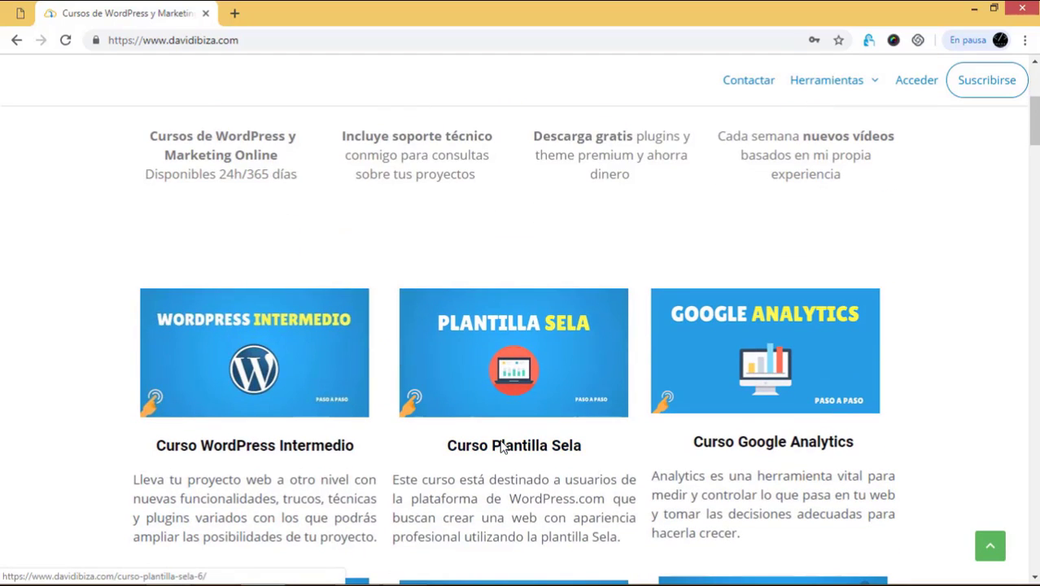
scroll(503, 448, "down", 2)
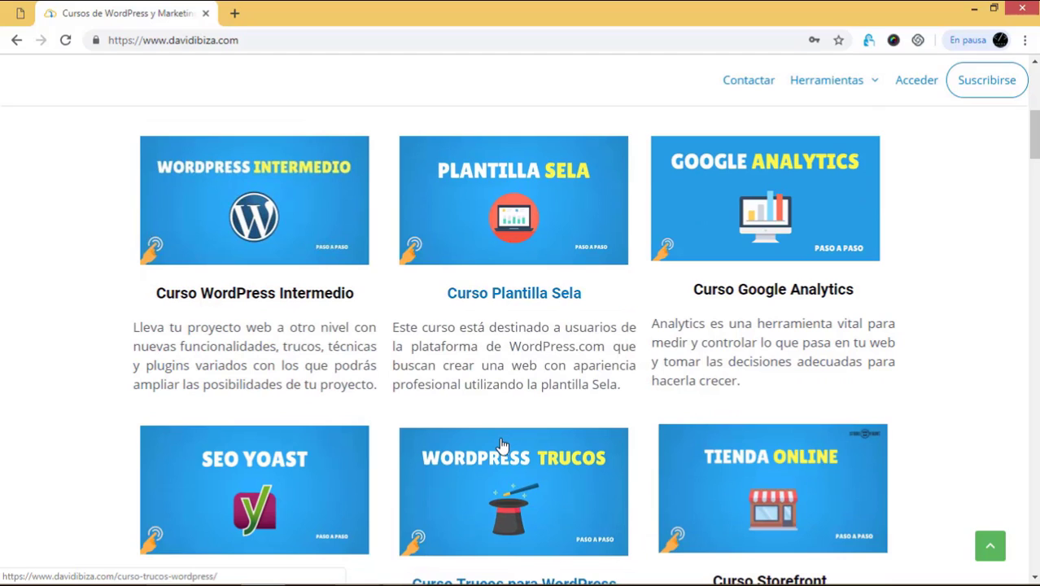
scroll(501, 444, "up", 4)
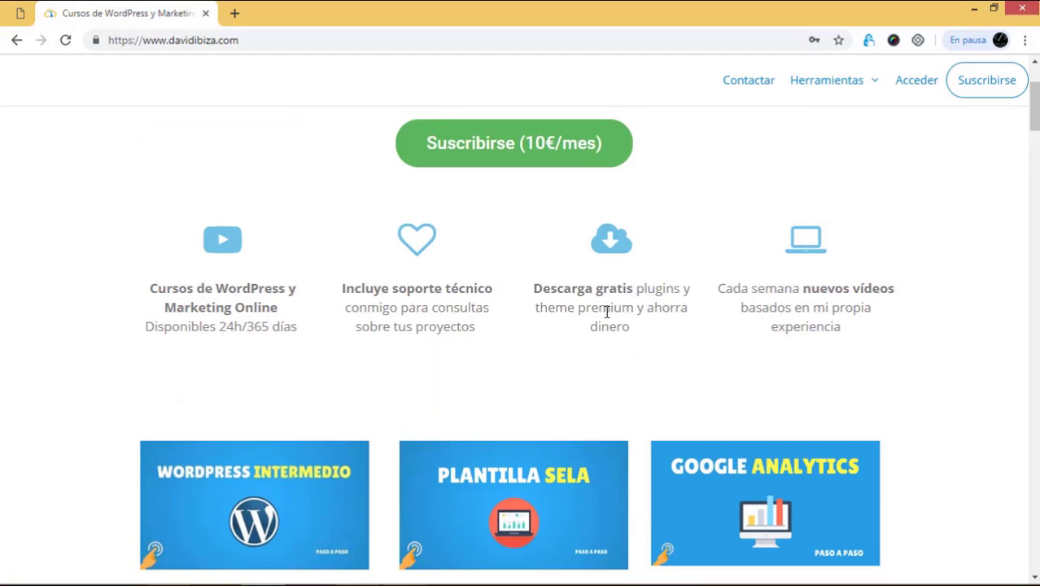
scroll(595, 411, "down", 6)
scroll(595, 419, "down", 5)
scroll(595, 419, "down", 5)
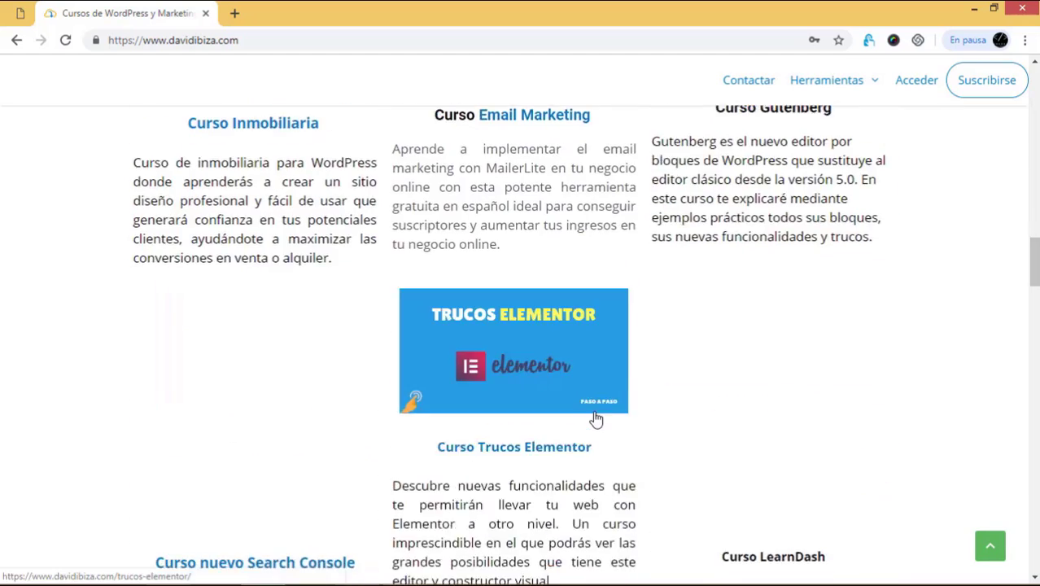
scroll(595, 418, "down", 5)
scroll(595, 419, "down", 4)
scroll(594, 418, "down", 2)
scroll(595, 418, "down", 5)
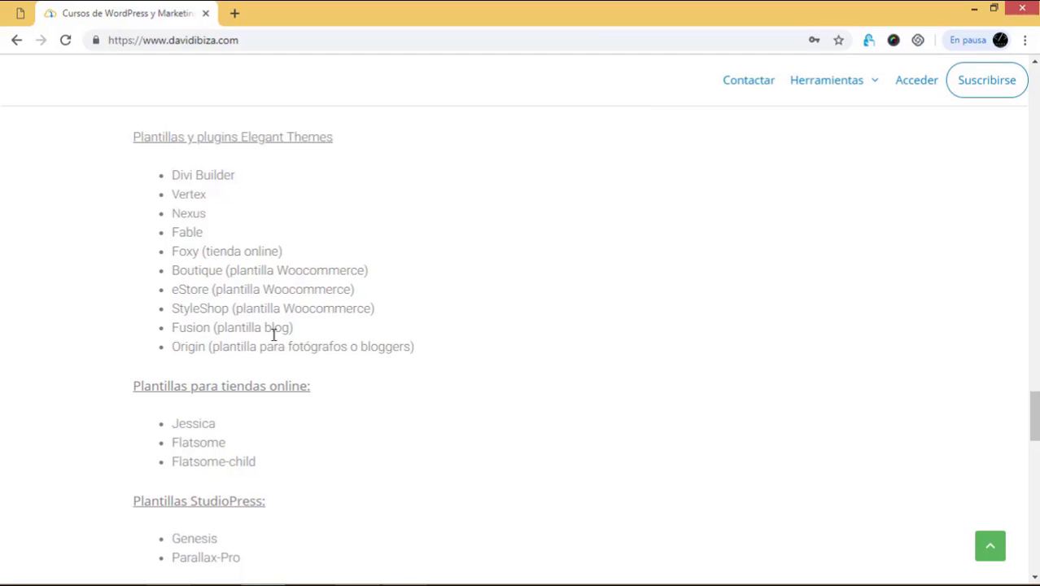
scroll(274, 337, "up", 15)
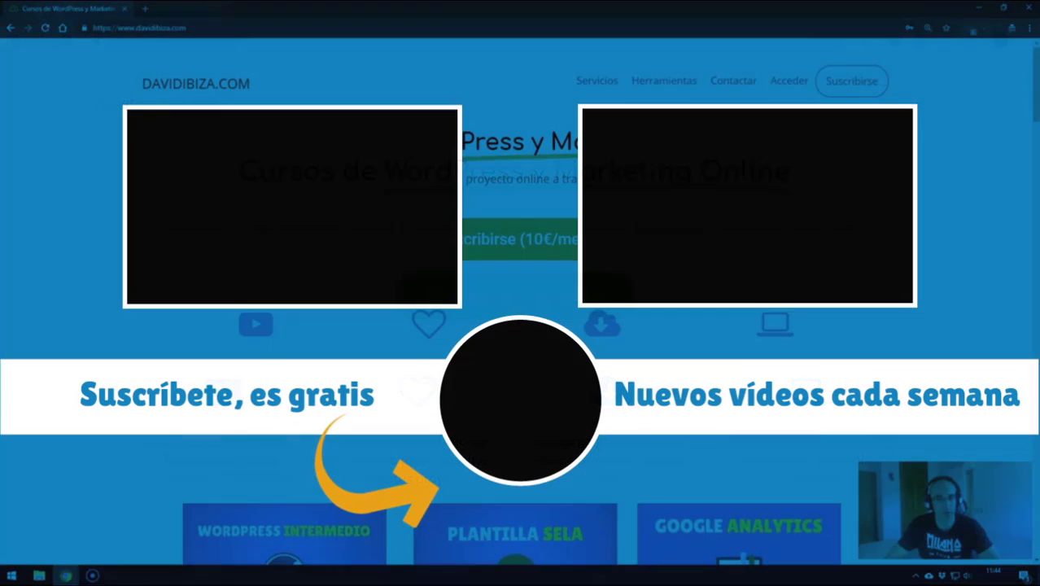
scroll(521, 326, "down", 1)
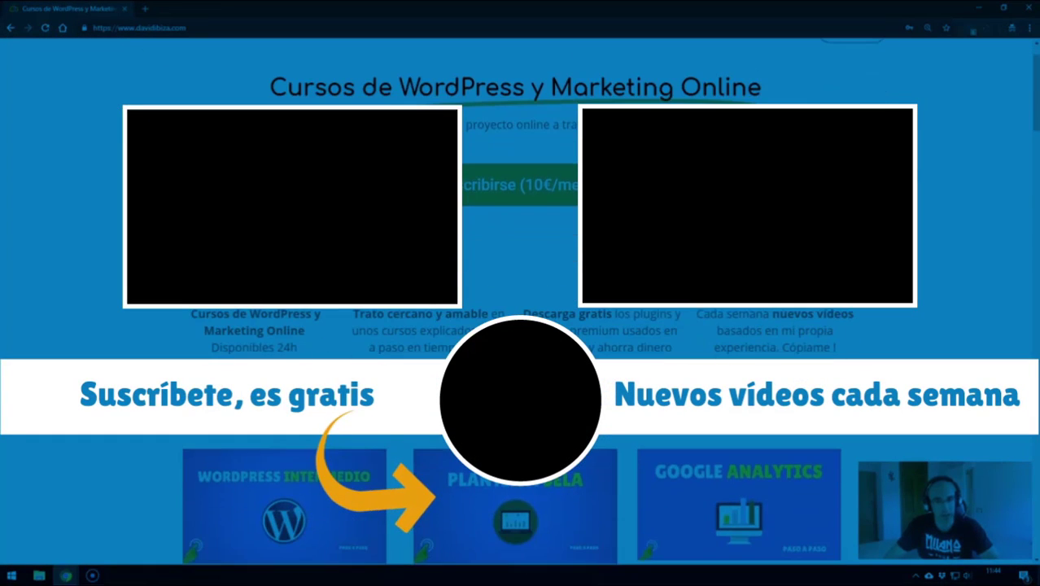
scroll(520, 325, "down", 1)
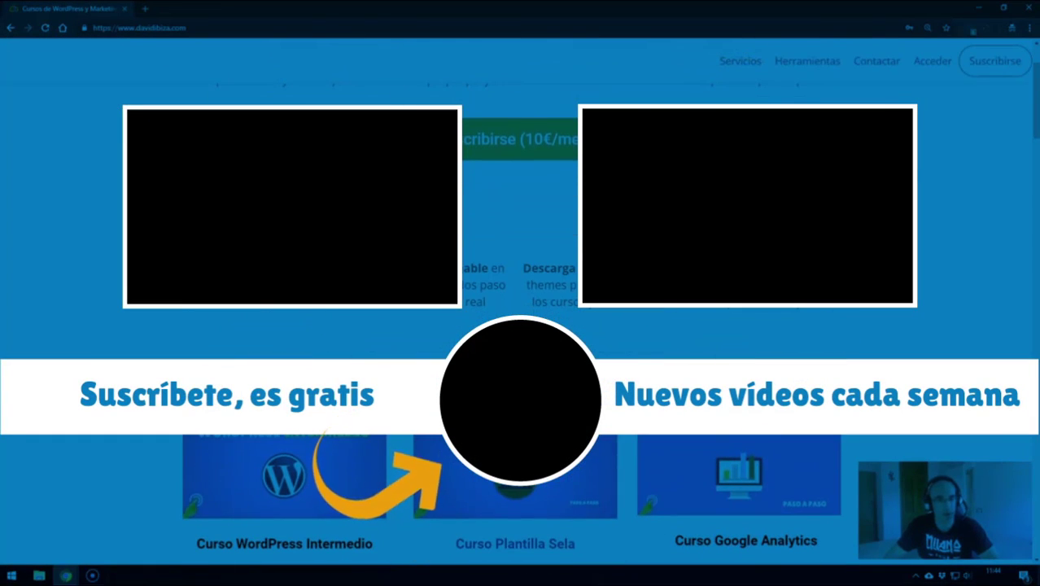
scroll(520, 326, "down", 4)
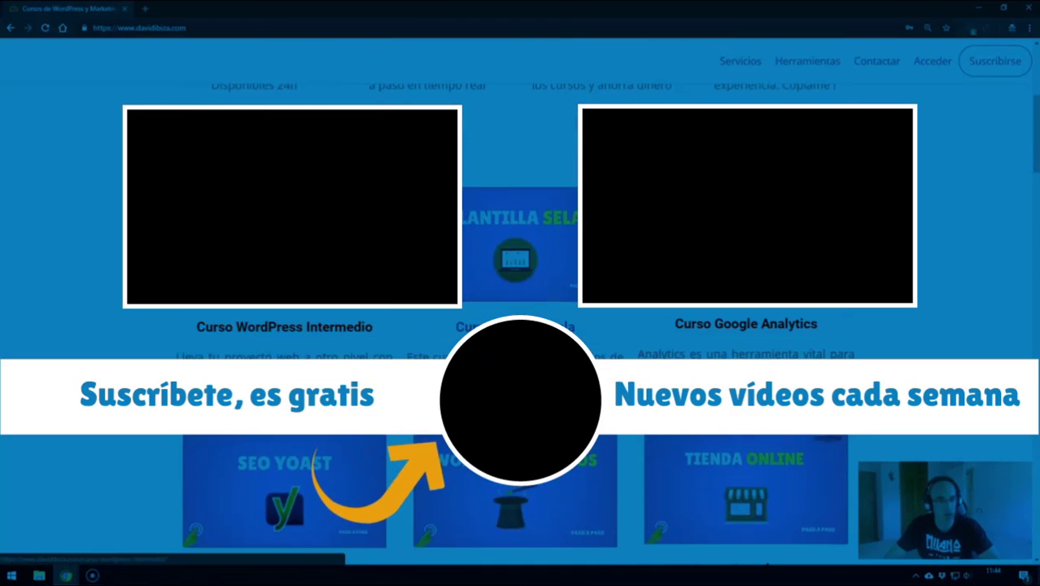